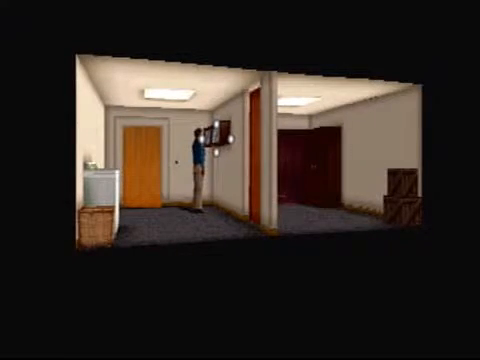
# Step: Use an inventory item on the washing machine and dismiss the Scissorman line
pyautogui.rightClick(210, 50)
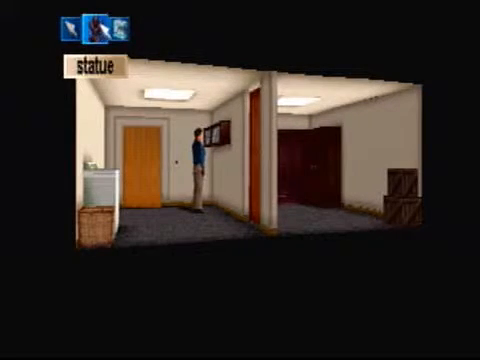
pyautogui.click(120, 28)
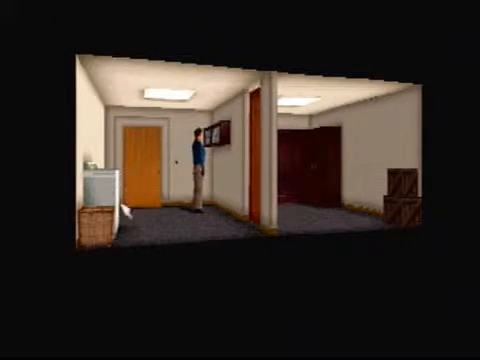
pyautogui.click(100, 190)
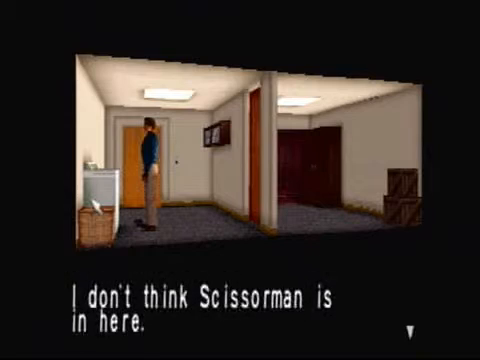
pyautogui.click(175, 133)
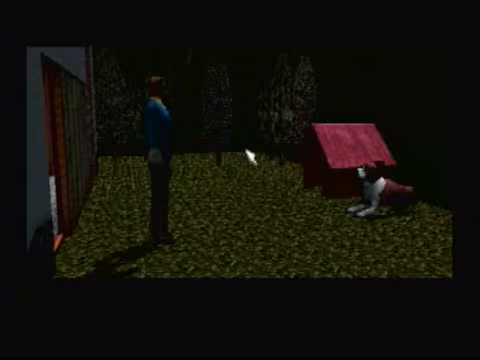
pyautogui.moveTo(155, 31)
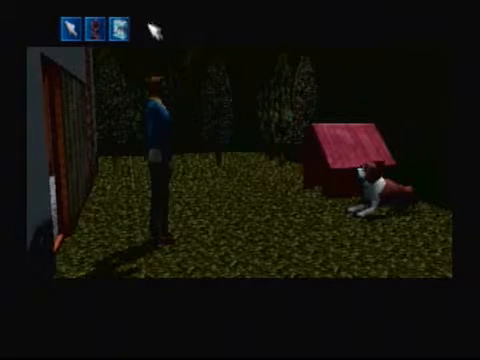
# Step: Give the backyard dog the inventory item and dismiss Nolan's "Here, take this!!" line
pyautogui.click(122, 27)
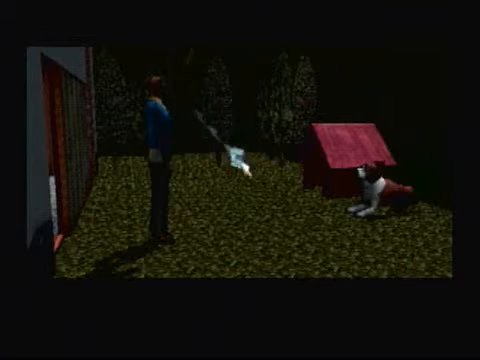
pyautogui.click(405, 168)
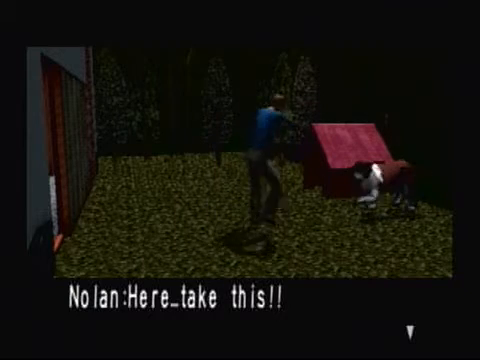
pyautogui.click(312, 246)
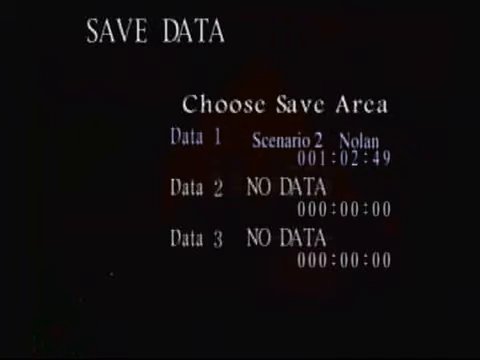
# Step: Save to slot Data 1, answering YES to overwrite
pyautogui.press('Return')
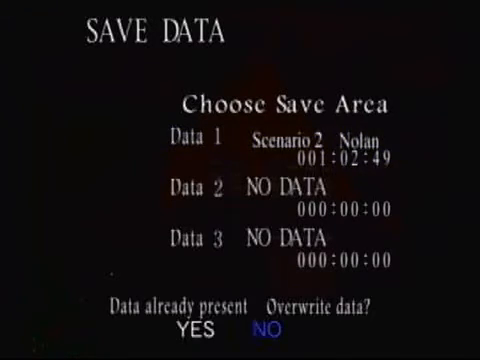
pyautogui.press('Left')
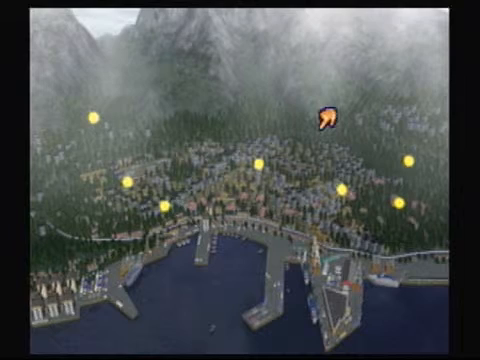
# Step: Read the Rick's House and Staff Housing descriptions, then travel to the Univ. Research Bldg
pyautogui.click(97, 115)
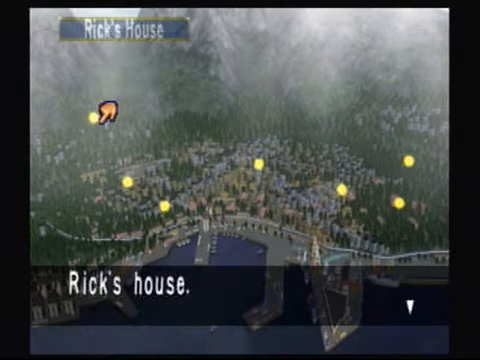
pyautogui.press('Return')
pyautogui.click(97, 115)
pyautogui.press('Return')
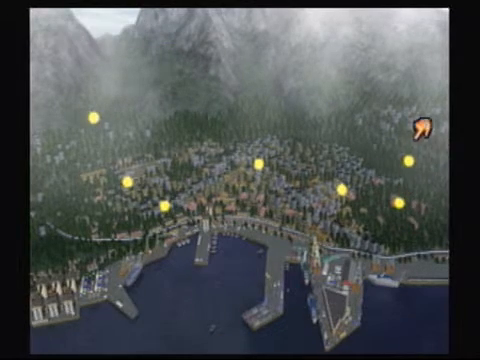
pyautogui.click(422, 156)
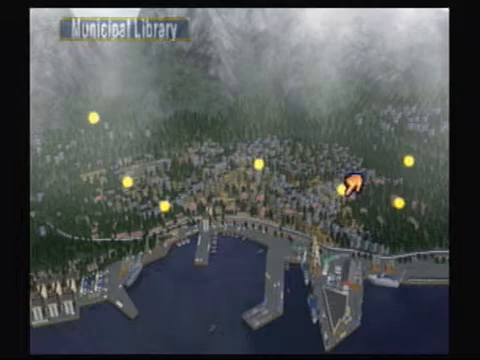
pyautogui.click(405, 190)
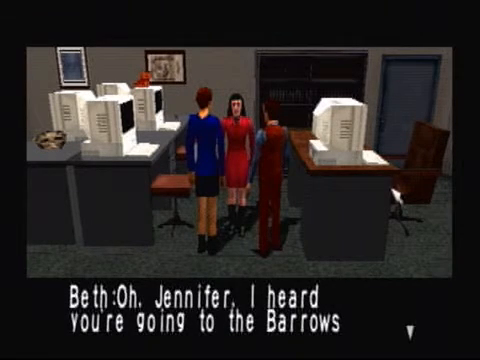
# Step: Advance the office dialogue through Harris and Beth deciding to join the Barrows Castle trip
pyautogui.press('Return')
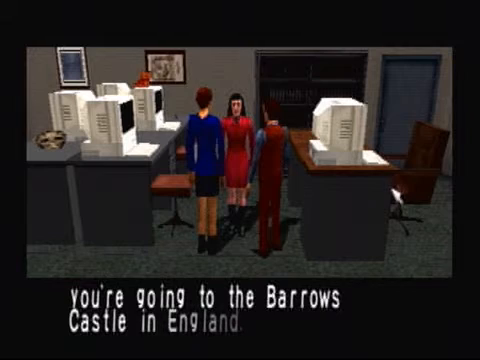
pyautogui.press('Return')
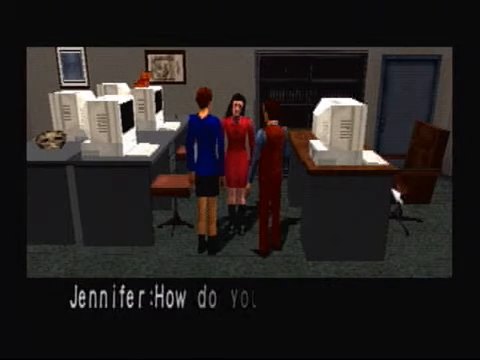
pyautogui.press('Return')
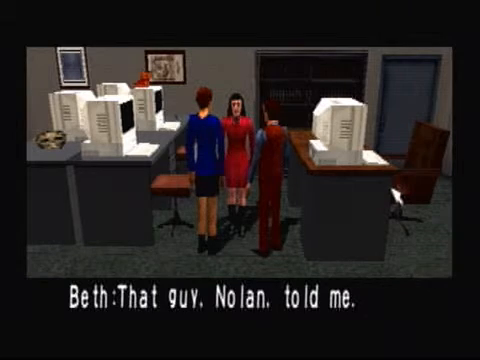
pyautogui.press('Return')
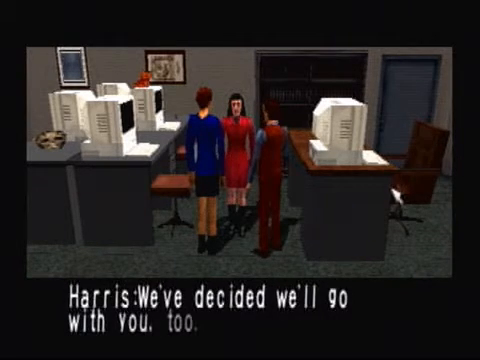
pyautogui.press('Return')
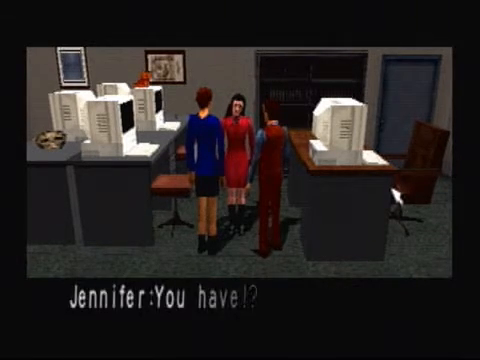
pyautogui.press('Return')
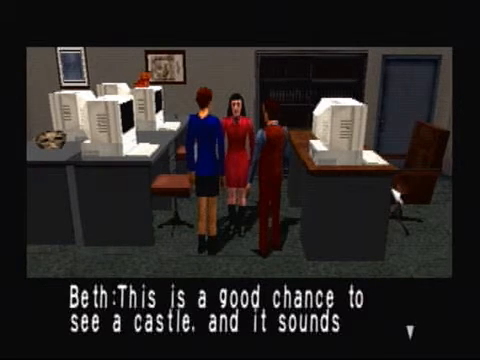
pyautogui.press('Return')
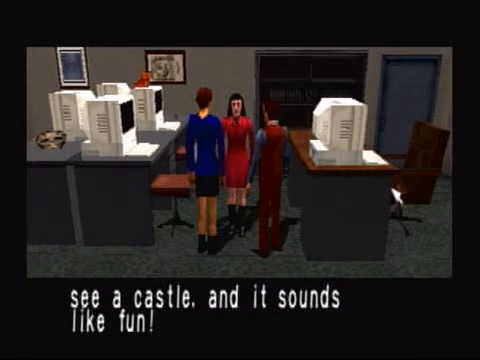
pyautogui.press('Return')
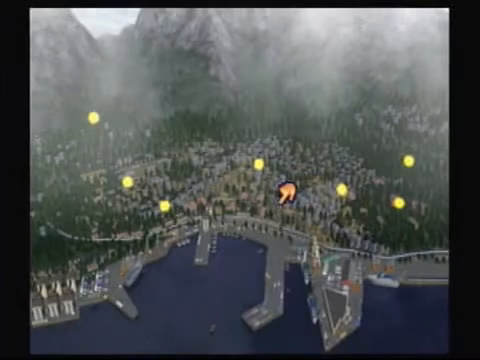
# Step: Choose Norway Int. Hotel on the town map
pyautogui.press('Up')
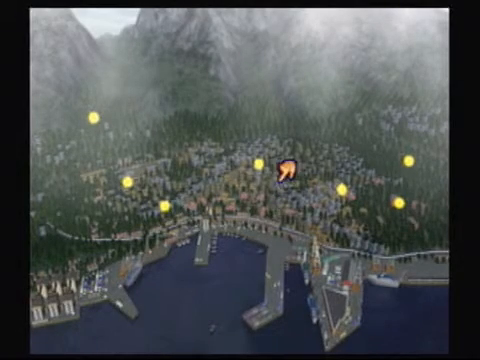
pyautogui.press('Return')
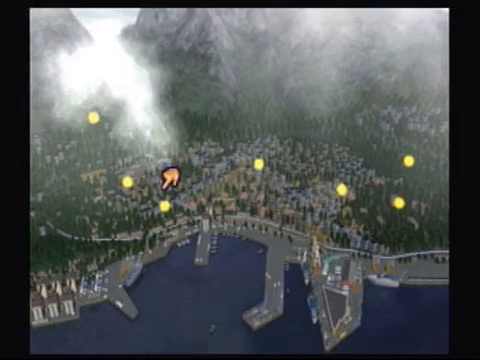
# Step: Choose Police St. on the town map
pyautogui.click(141, 177)
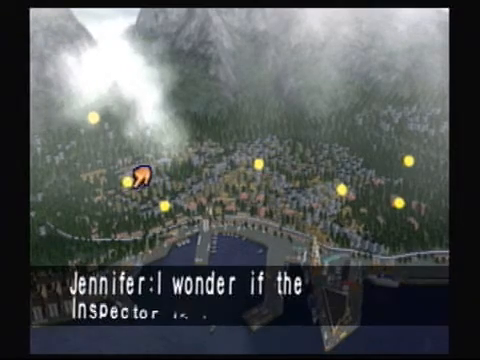